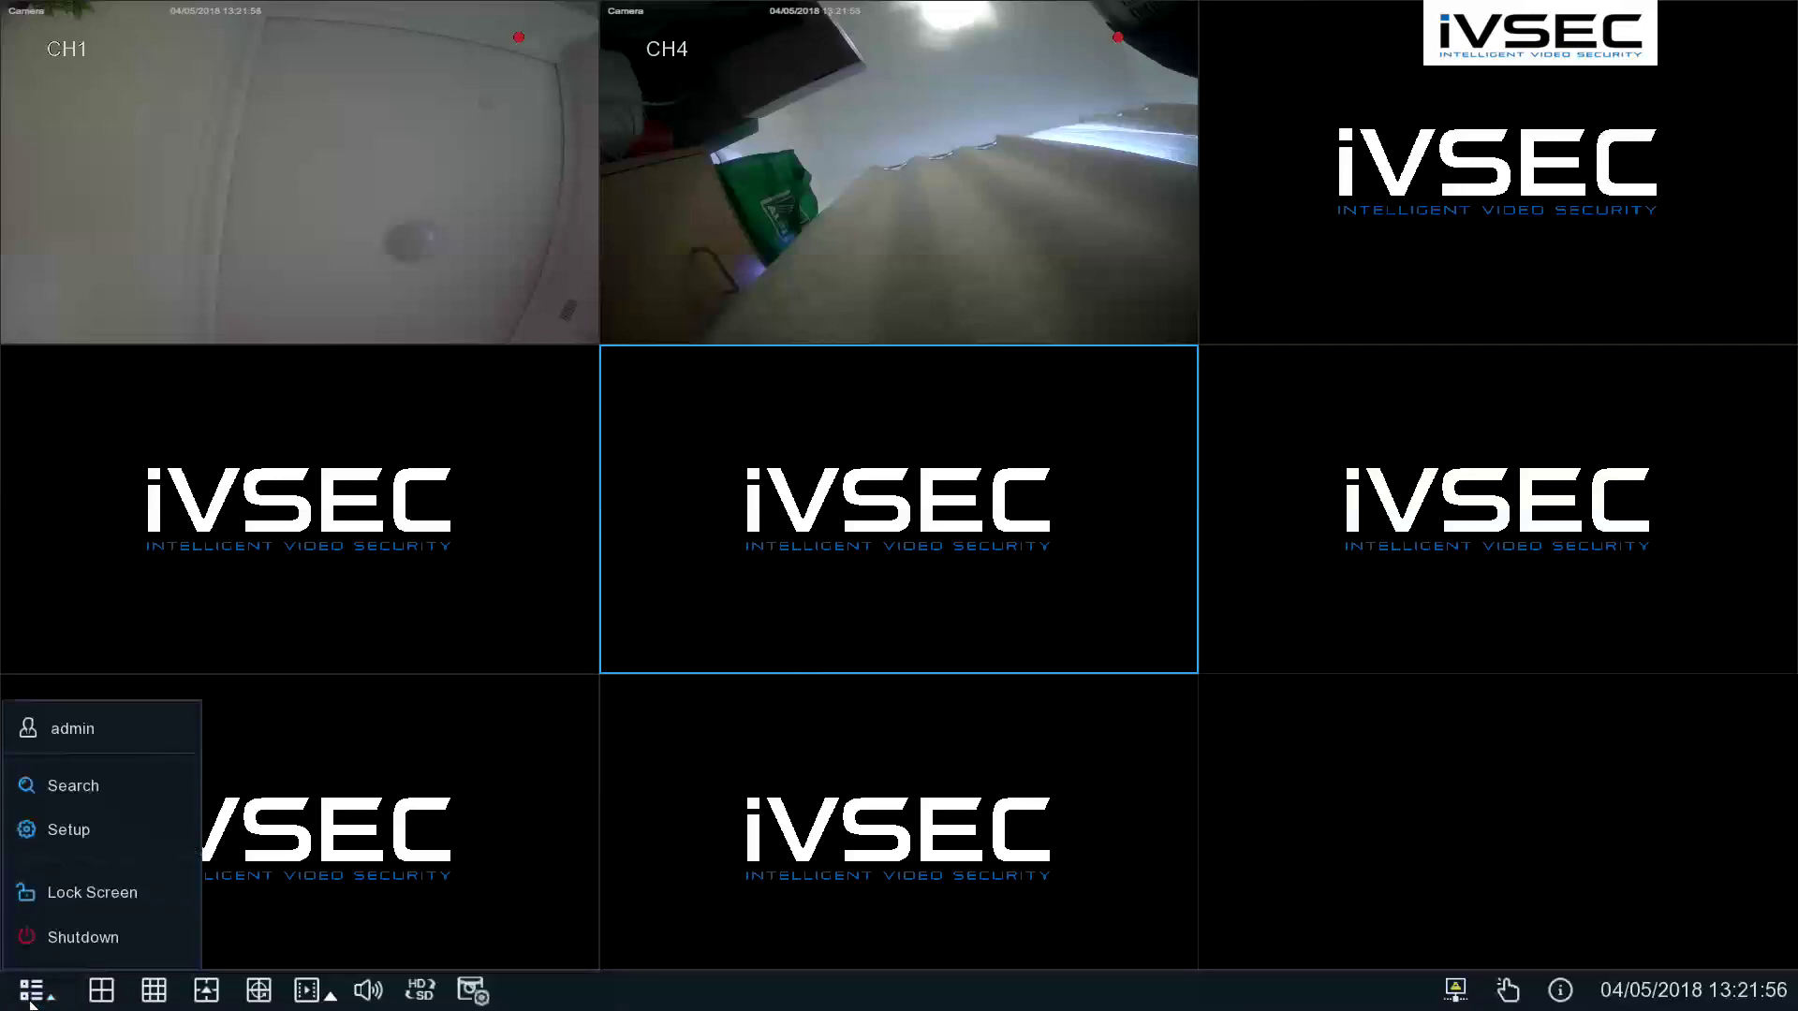
# - Switch from the live camera grid to the recording Search screen
pyautogui.click(115, 793)
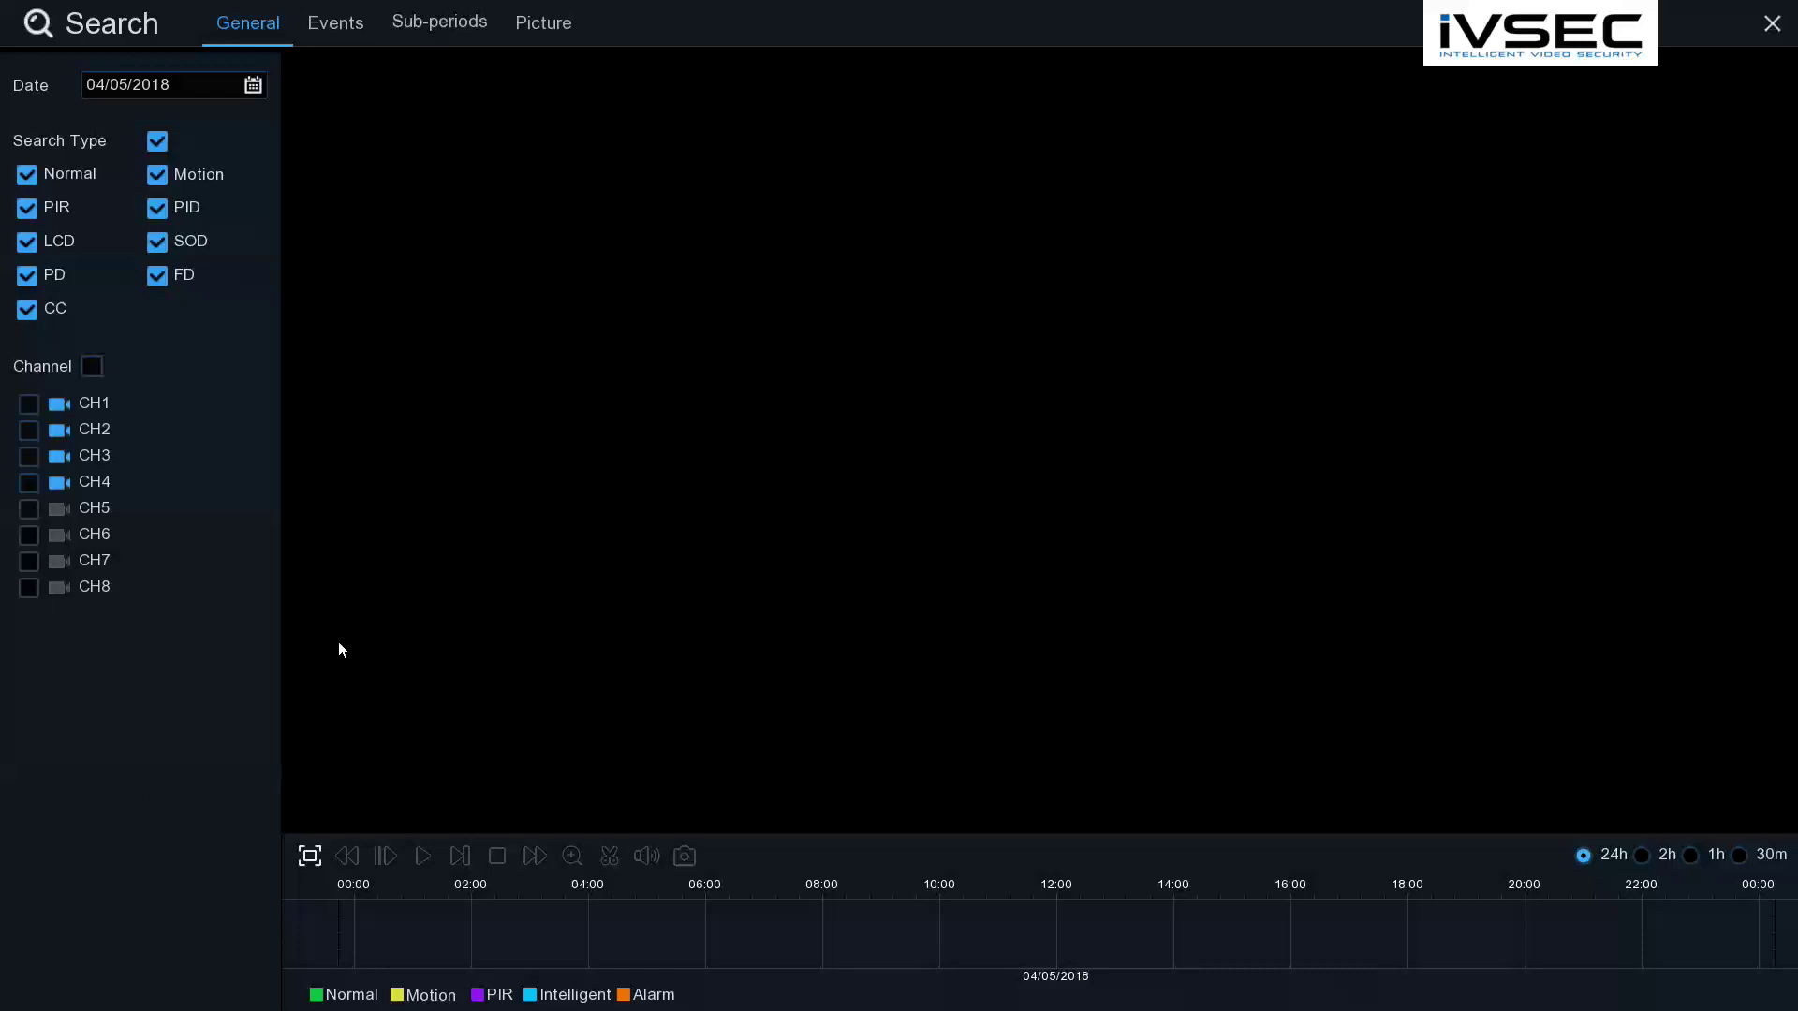
# - Keep 04/05/2018 as the search date and include CH1 in the search
pyautogui.click(254, 85)
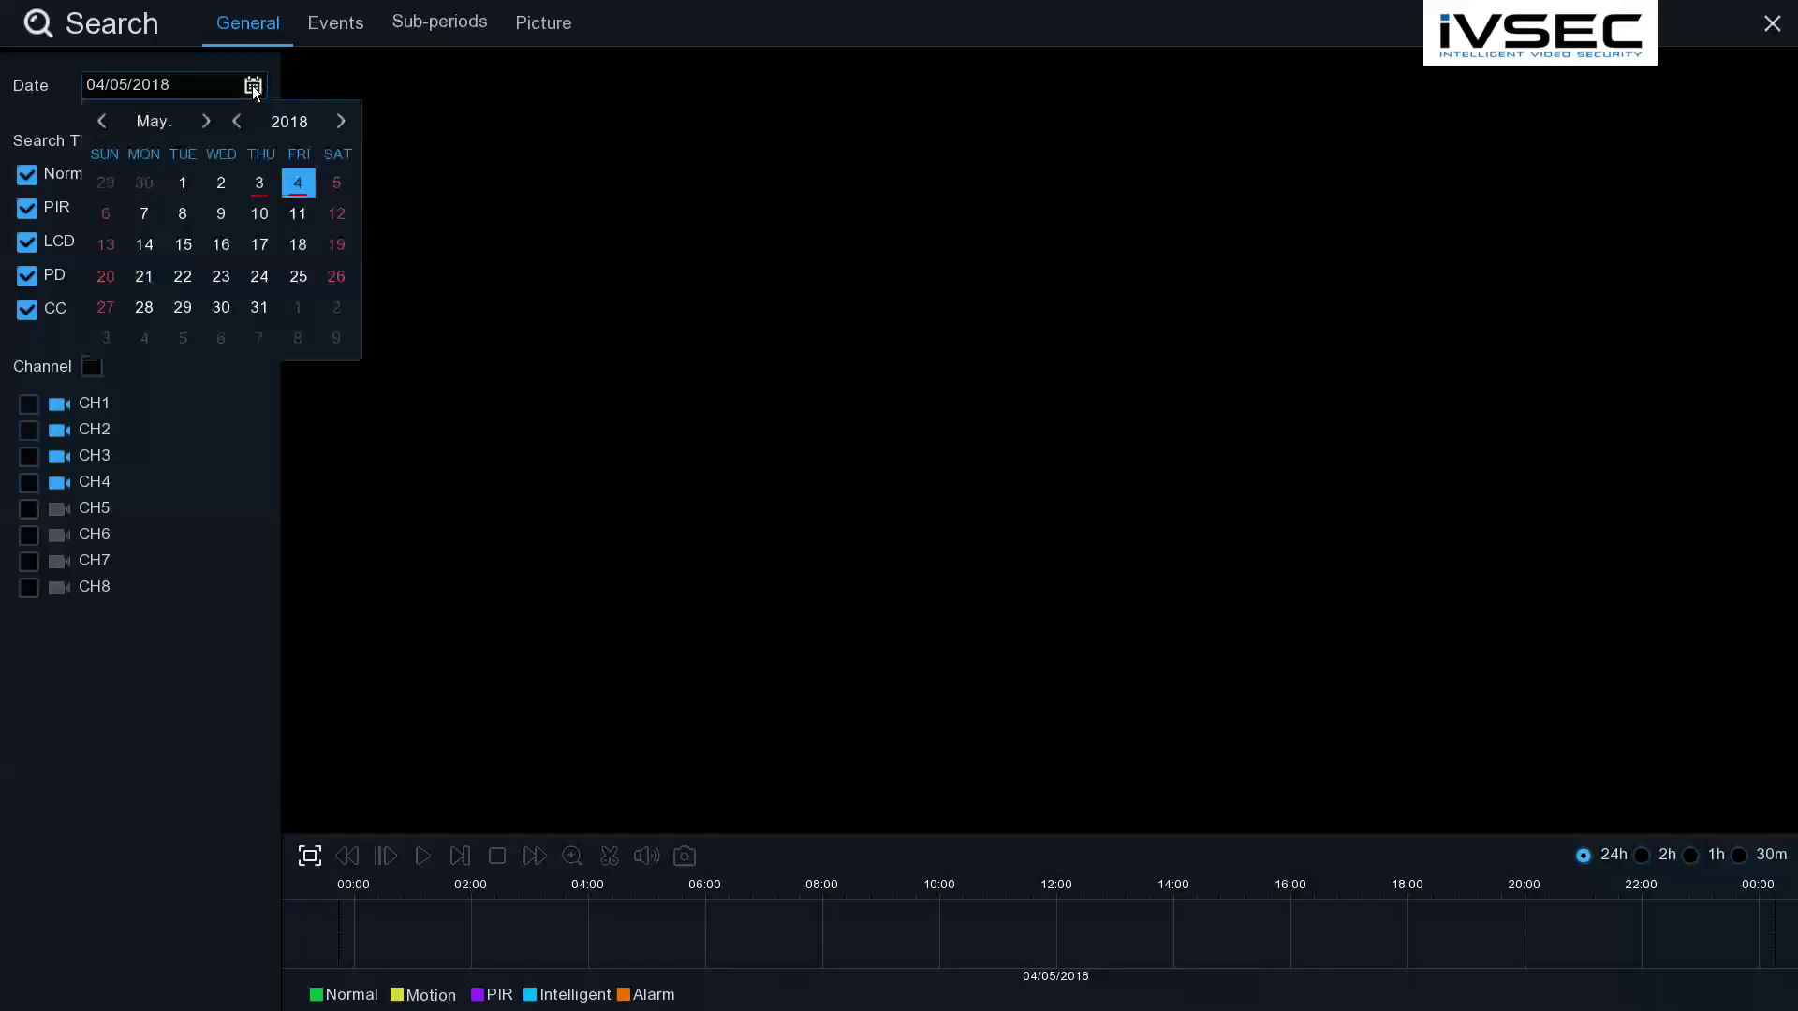
pyautogui.click(296, 192)
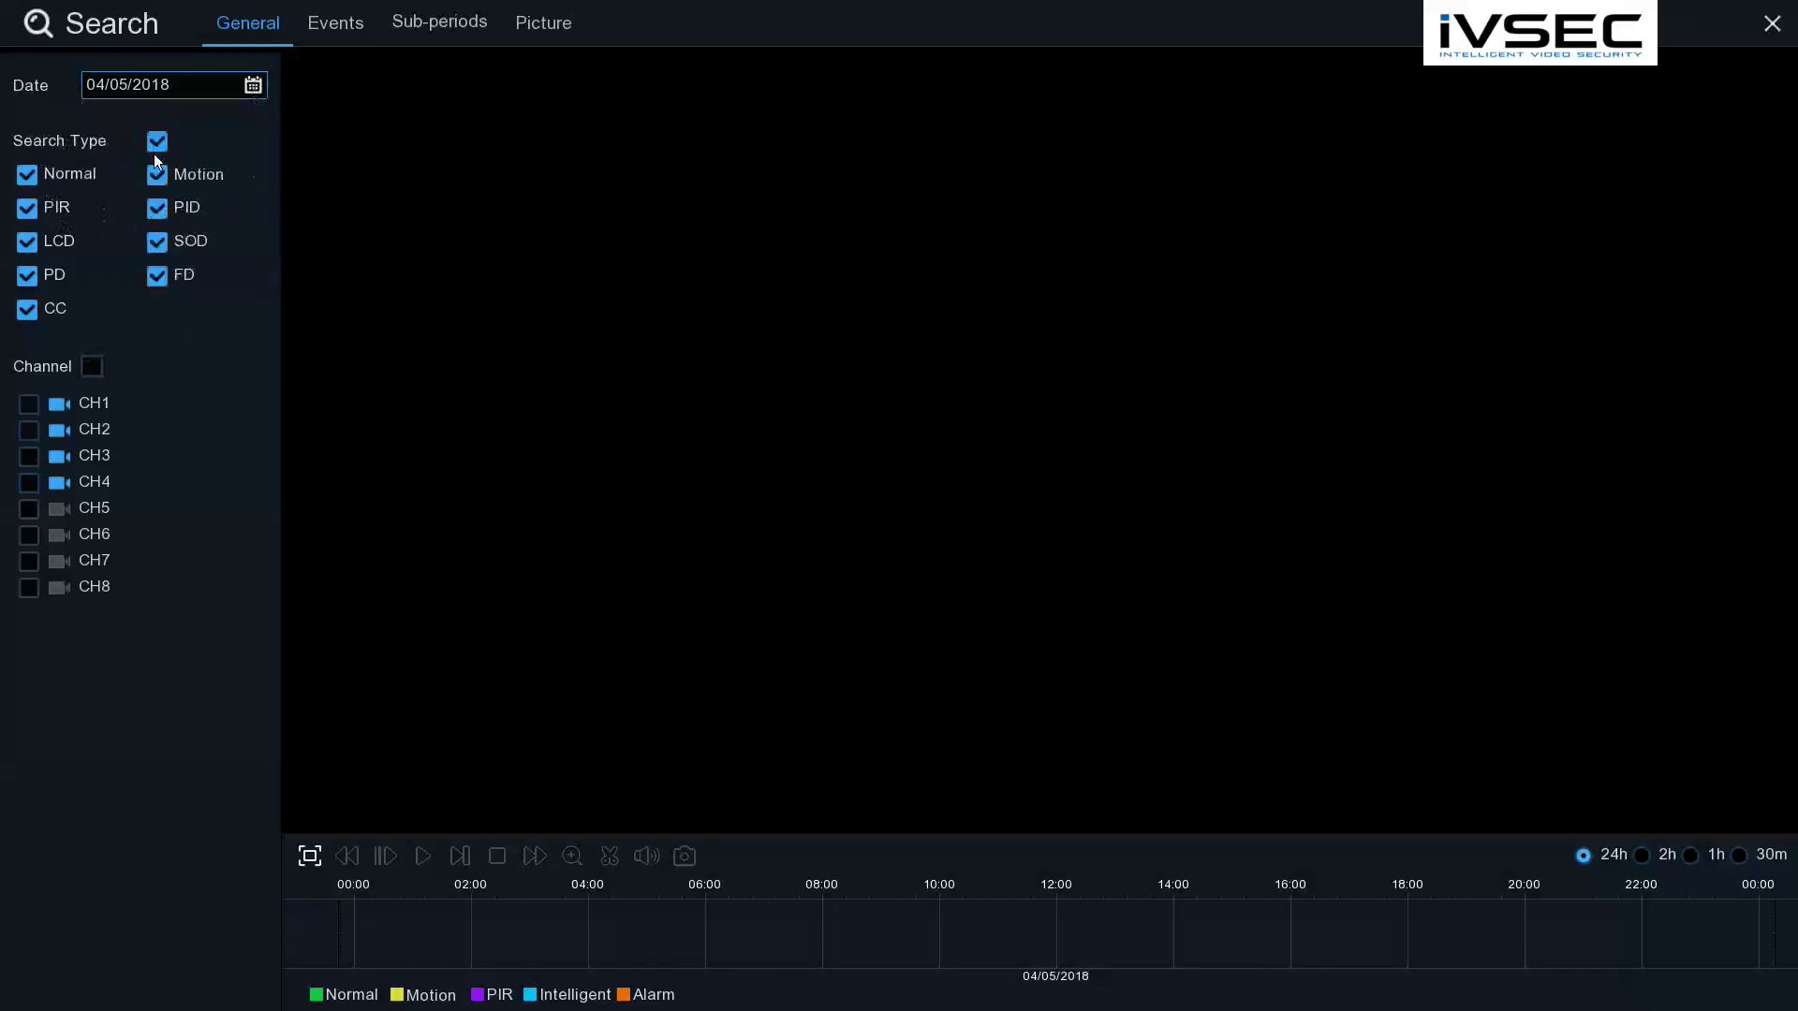
pyautogui.click(30, 405)
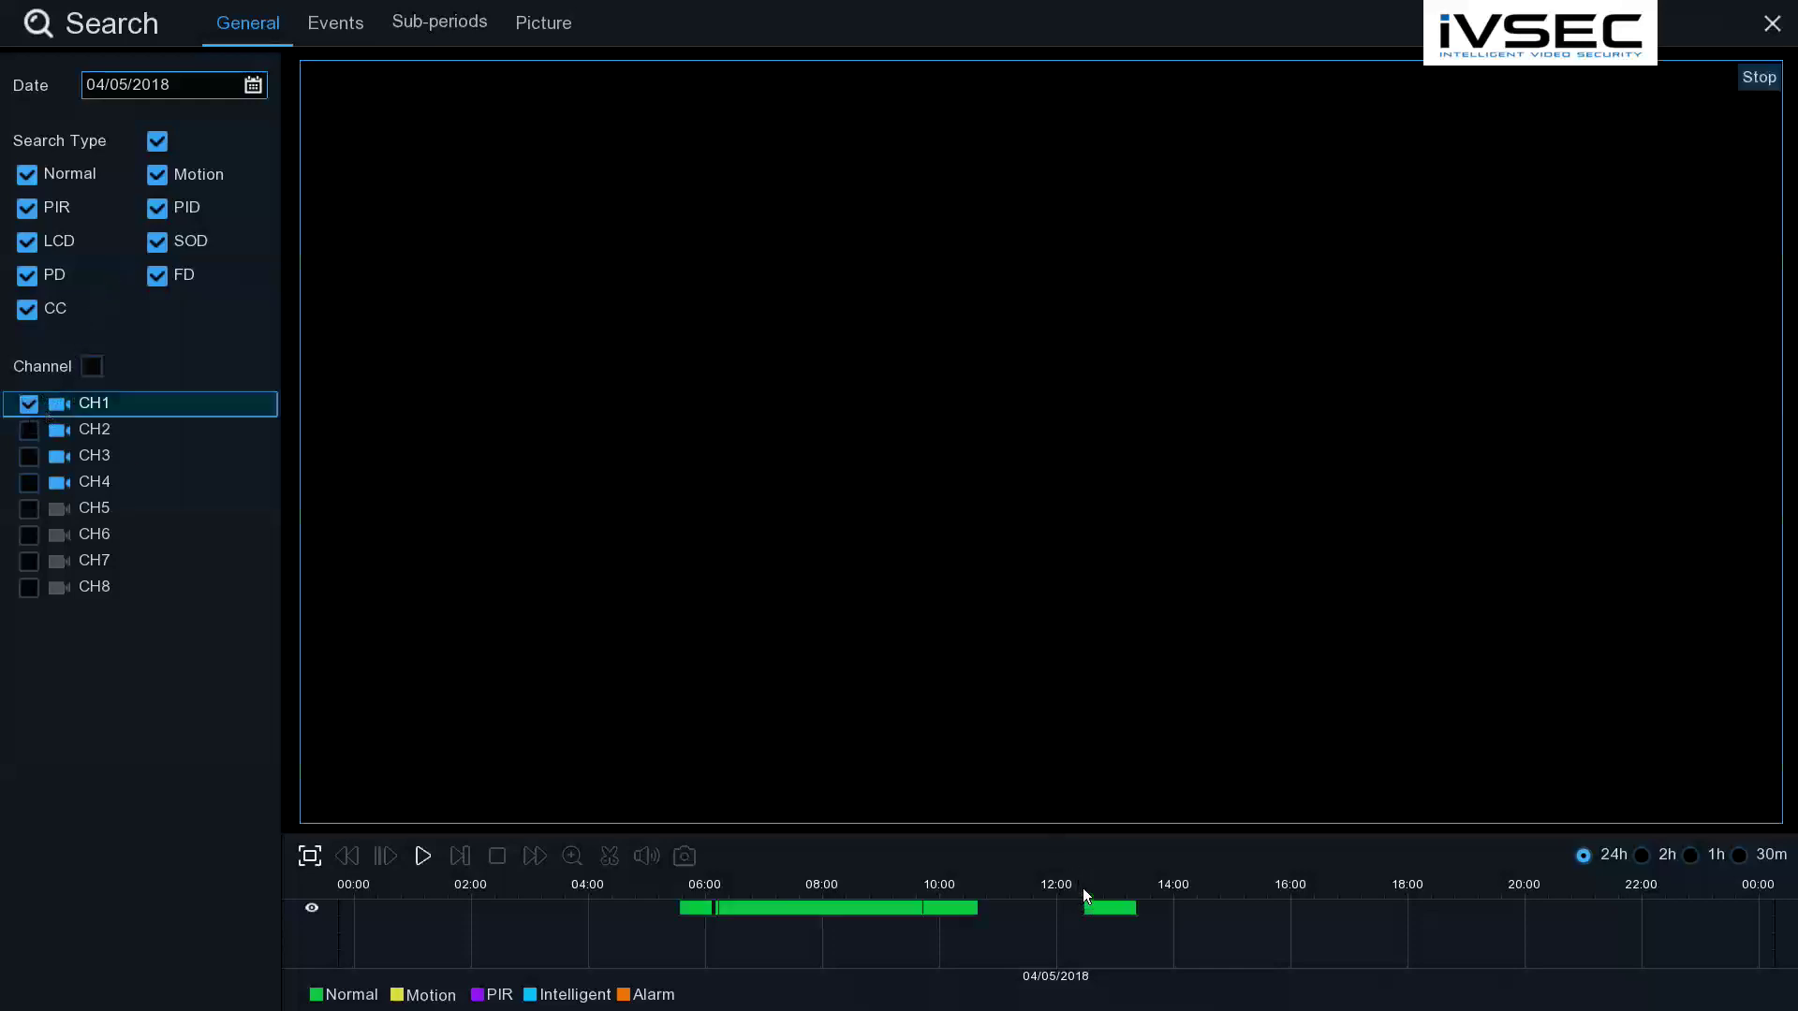
# - Play CH1 footage from about 12:42 with the timeline narrowed to a 2h span
pyautogui.click(1098, 905)
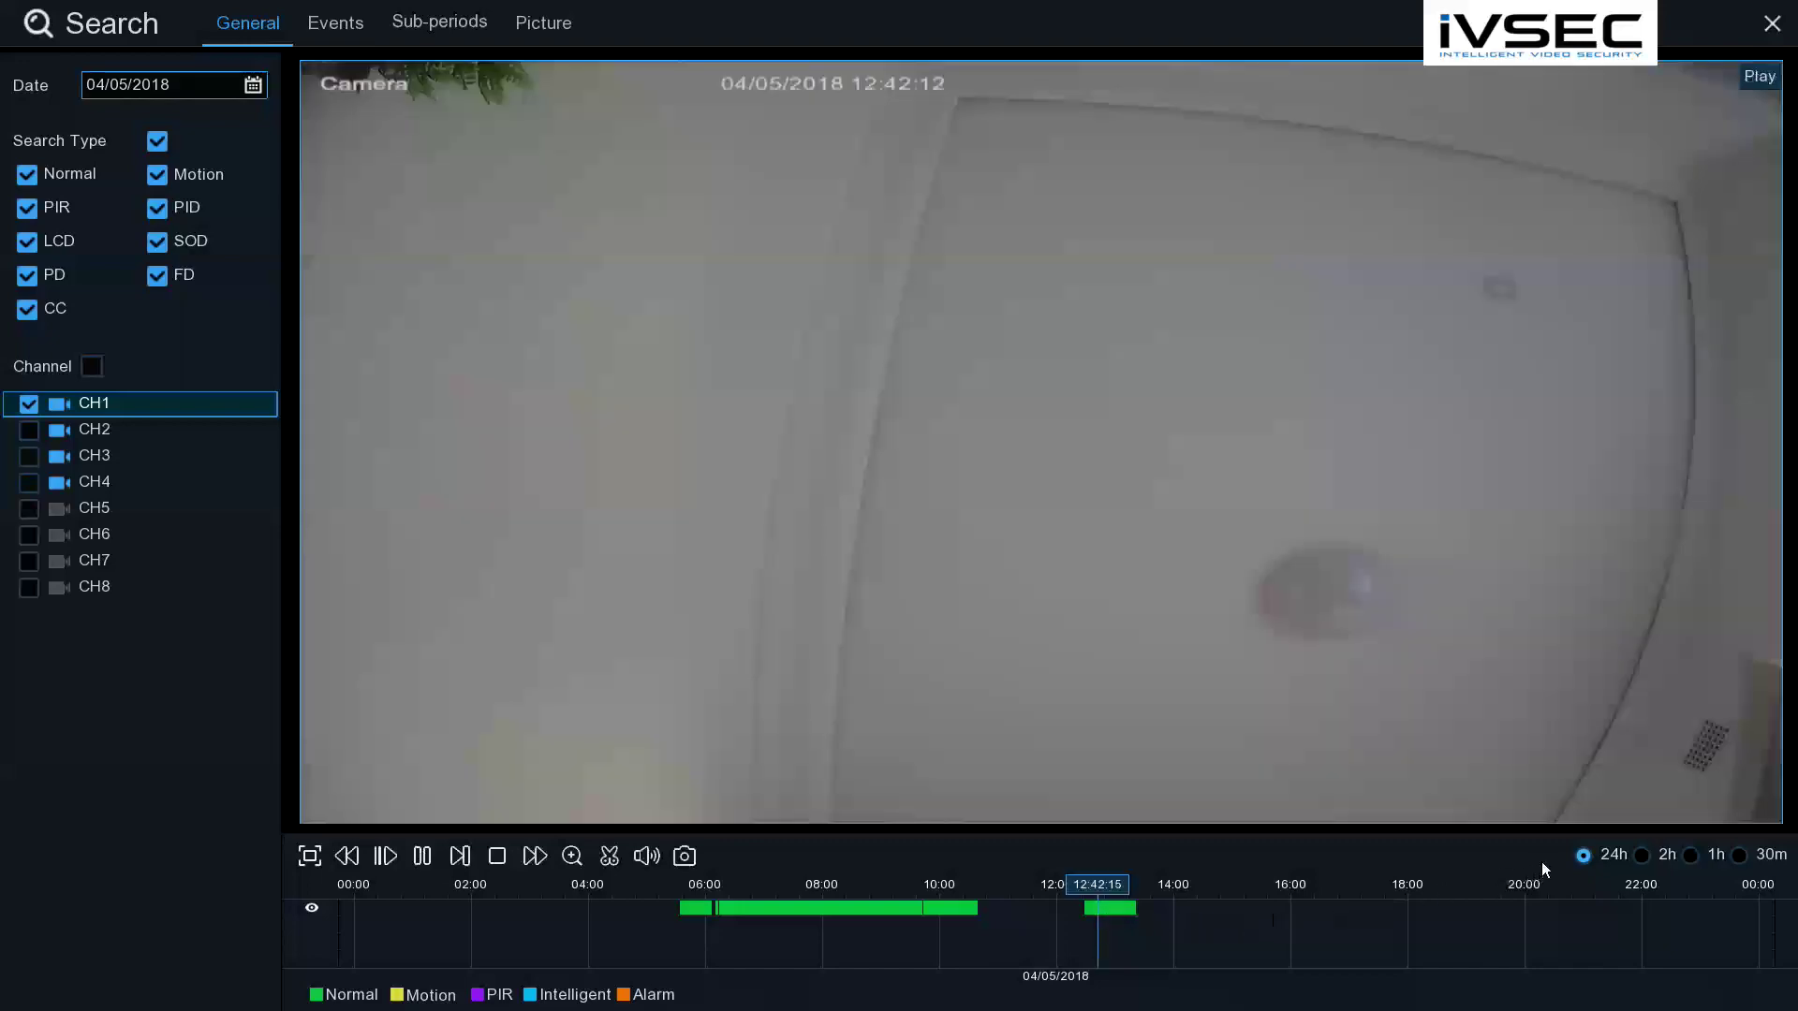
pyautogui.click(1648, 853)
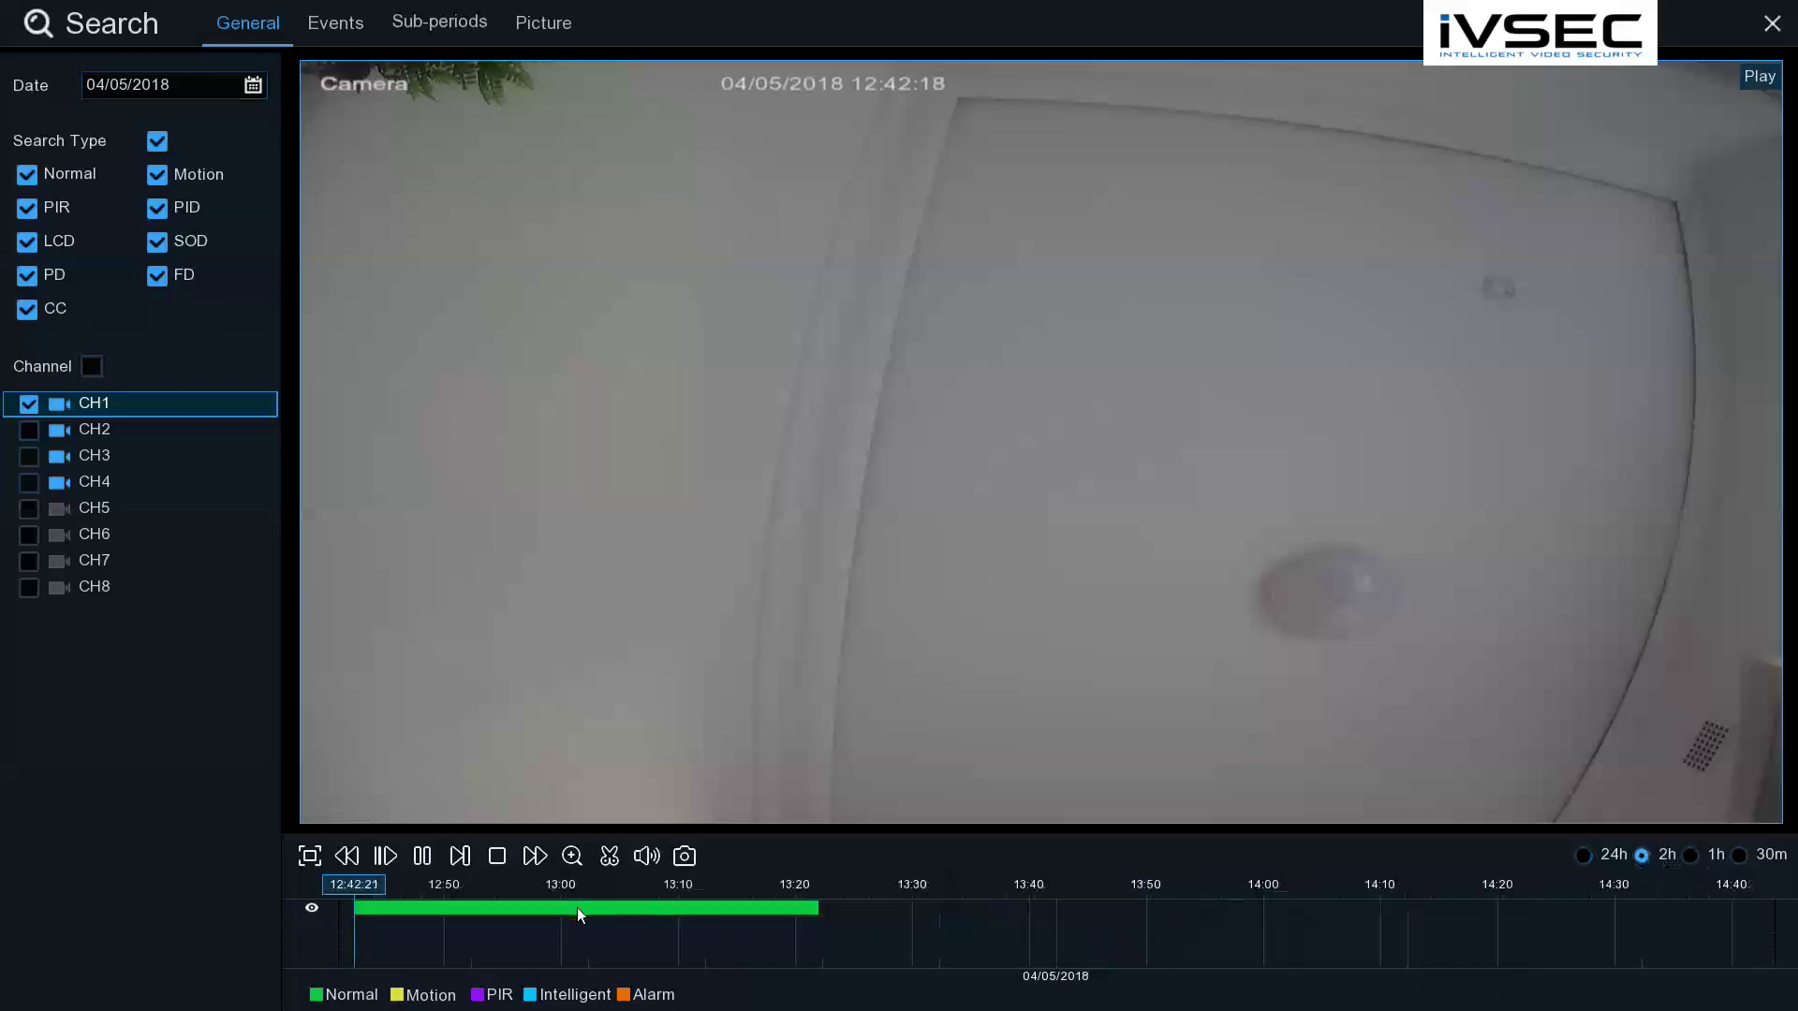
# - Mark a CH1 video clip from 13:00:29 to 13:03:08 for backup
pyautogui.click(609, 860)
pyautogui.click(569, 909)
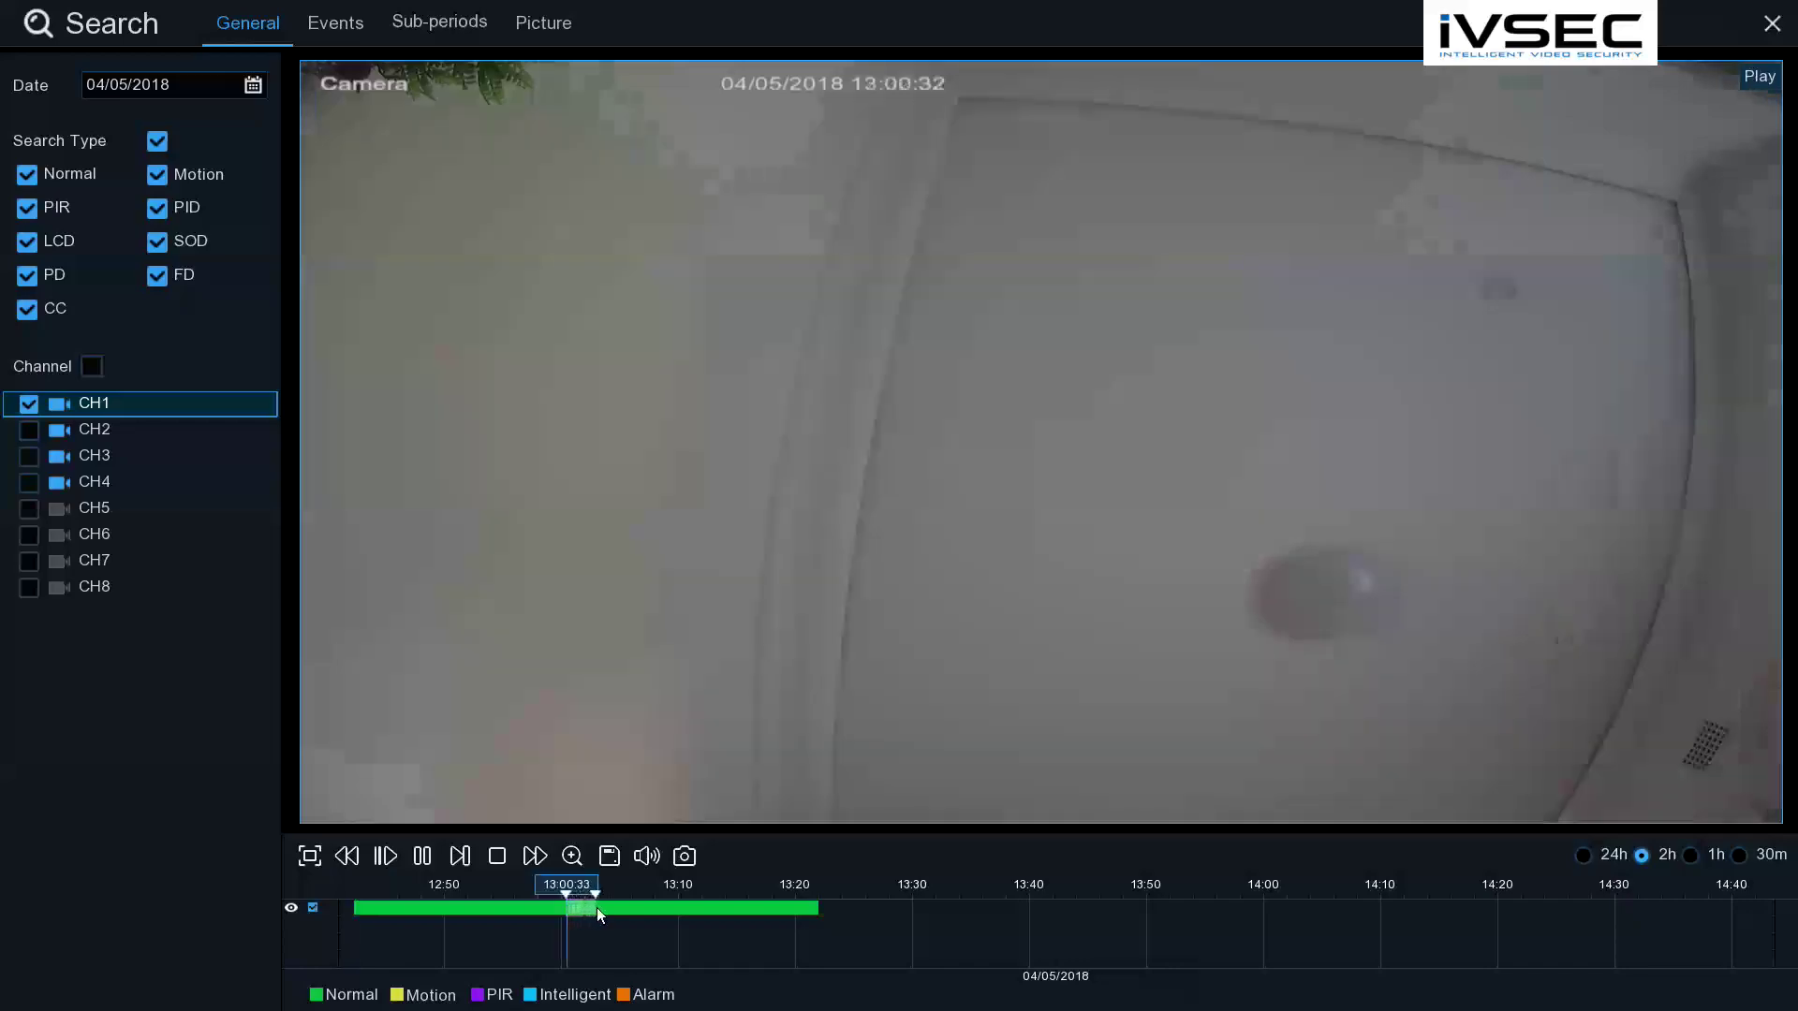
pyautogui.click(611, 857)
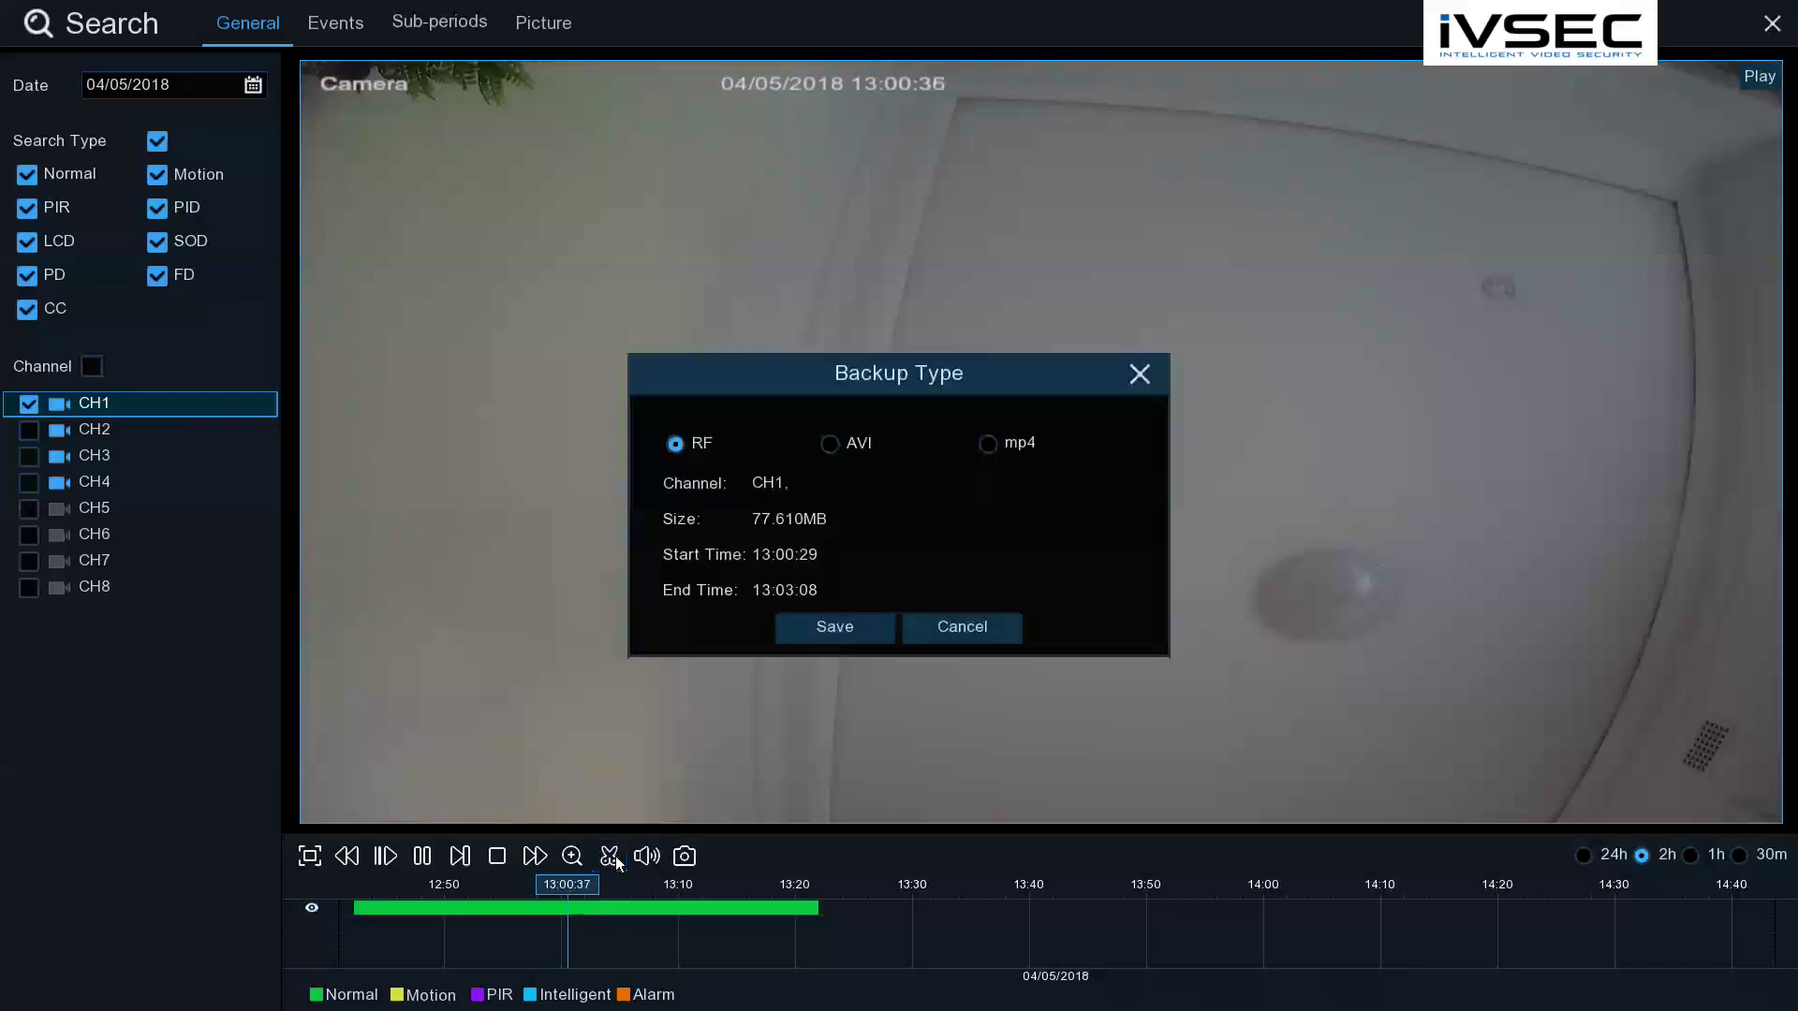
# - Set the backup format to mp4 and save, listing USB1 as the destination
pyautogui.click(830, 444)
pyautogui.click(992, 448)
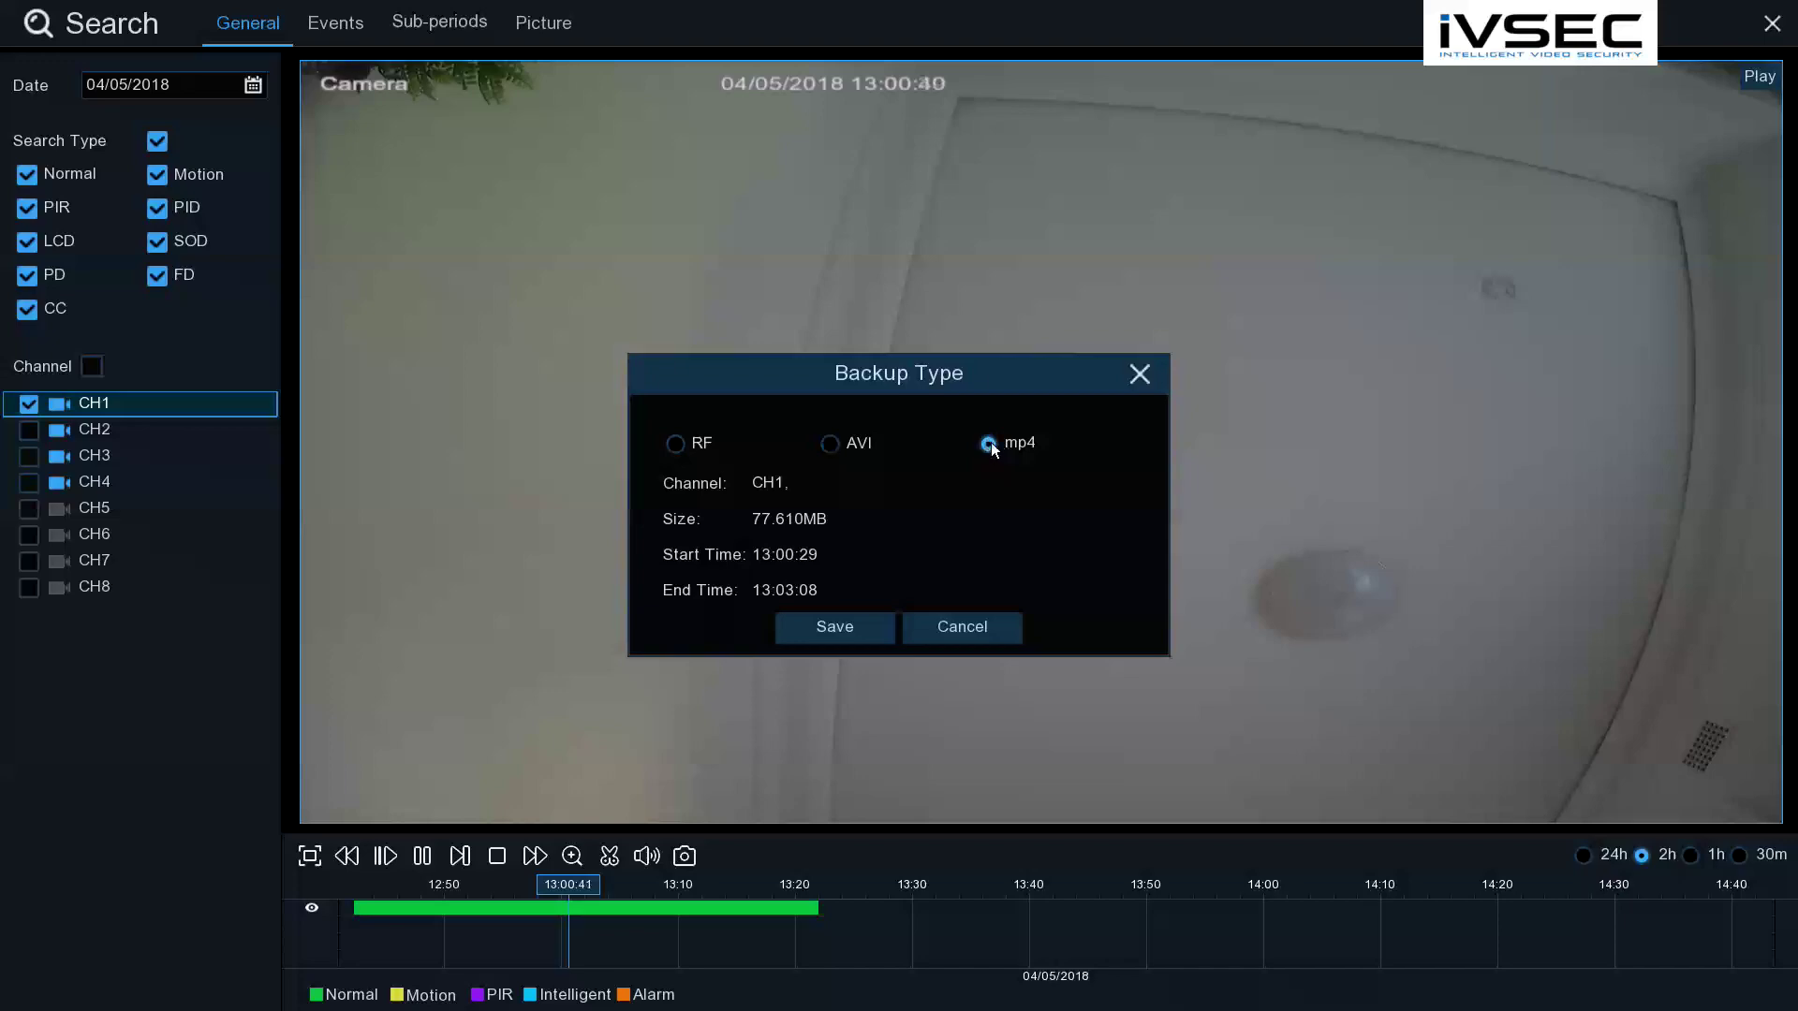
pyautogui.click(847, 626)
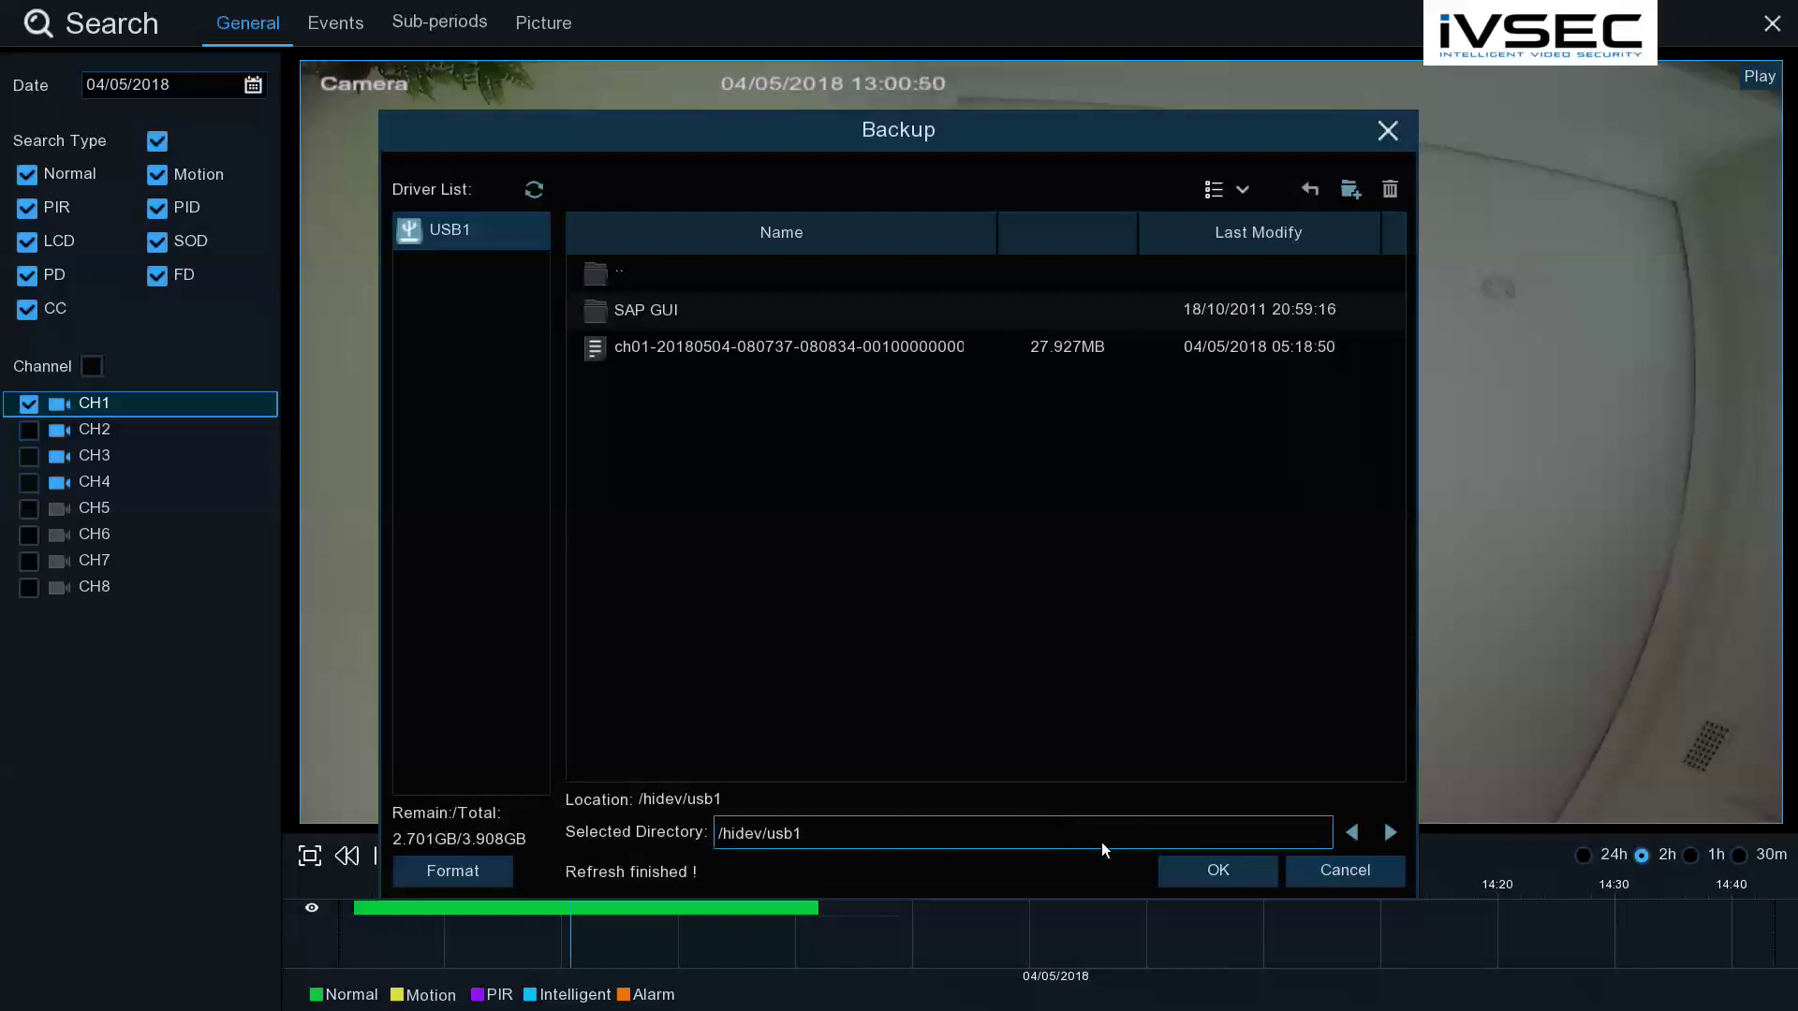
# - Start the mp4 clip backup to /hidev/usb1 and let it complete
pyautogui.click(1213, 878)
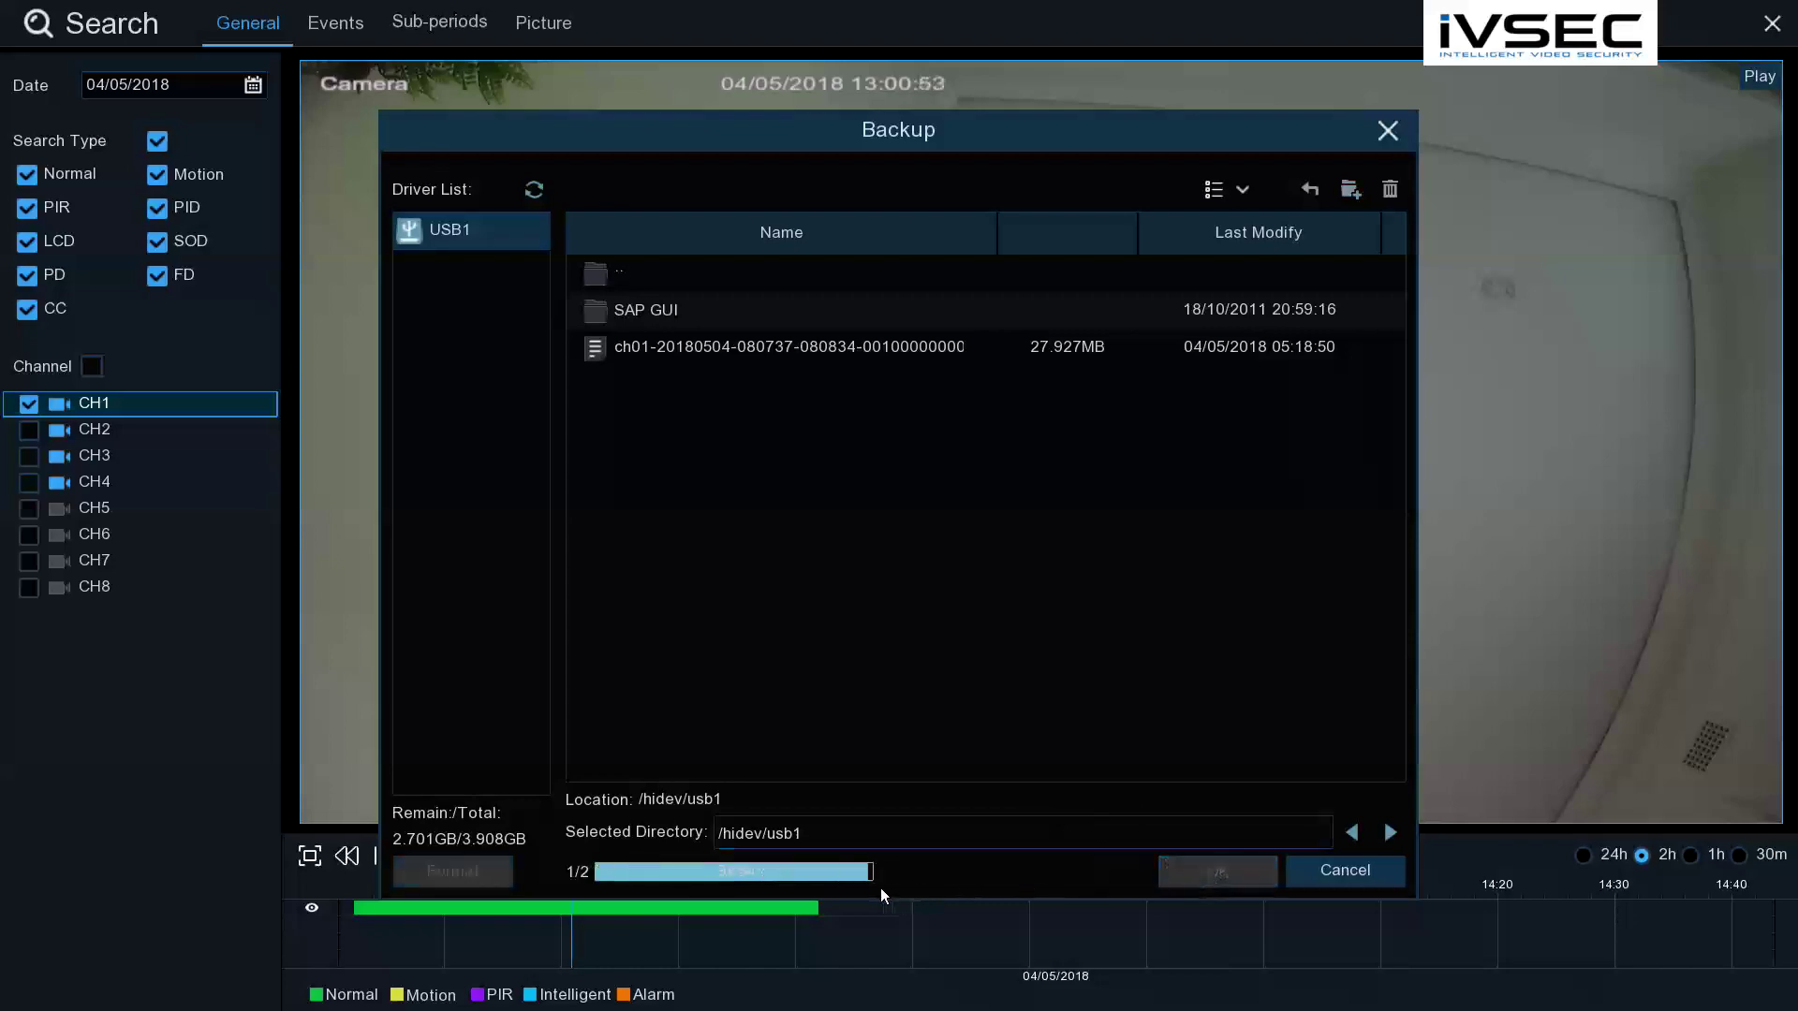